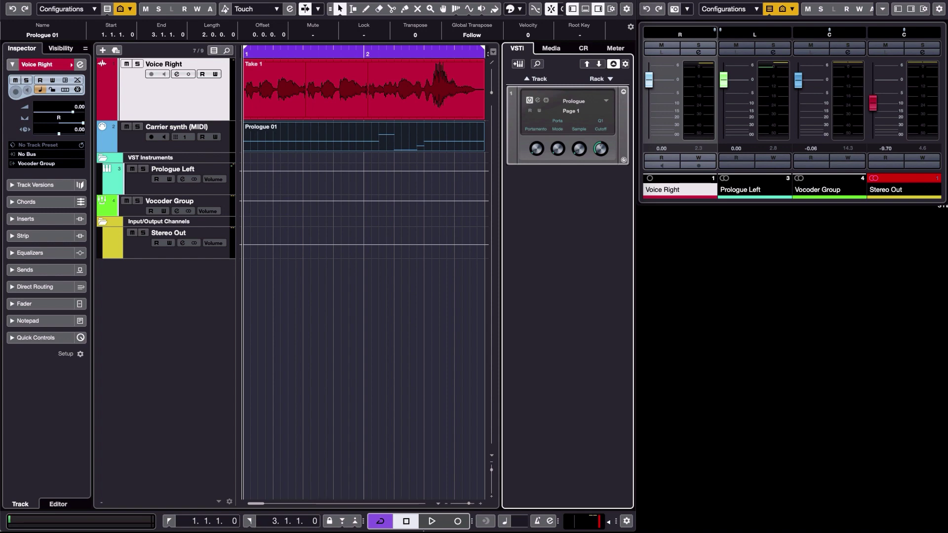
Play and stop the project, then browse the Synth instruments without choosing one
{"action": "left_click", "coordinate": [431, 522]}
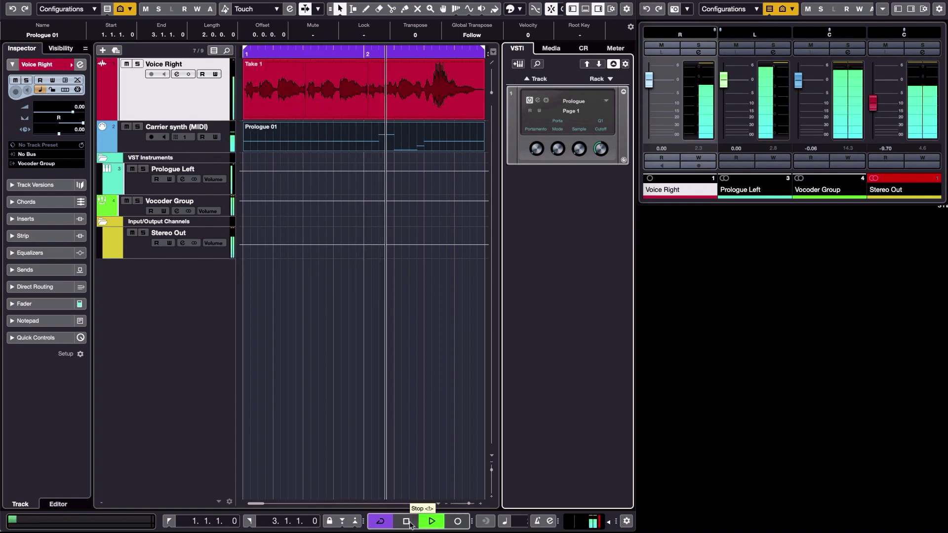
{"action": "left_click", "coordinate": [406, 521]}
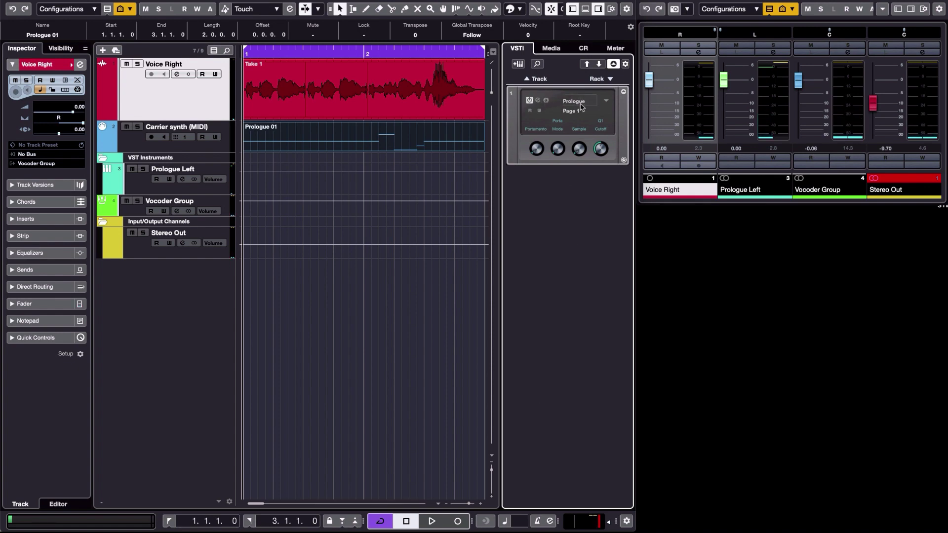
{"action": "left_click", "coordinate": [610, 79]}
{"action": "left_click", "coordinate": [624, 137]}
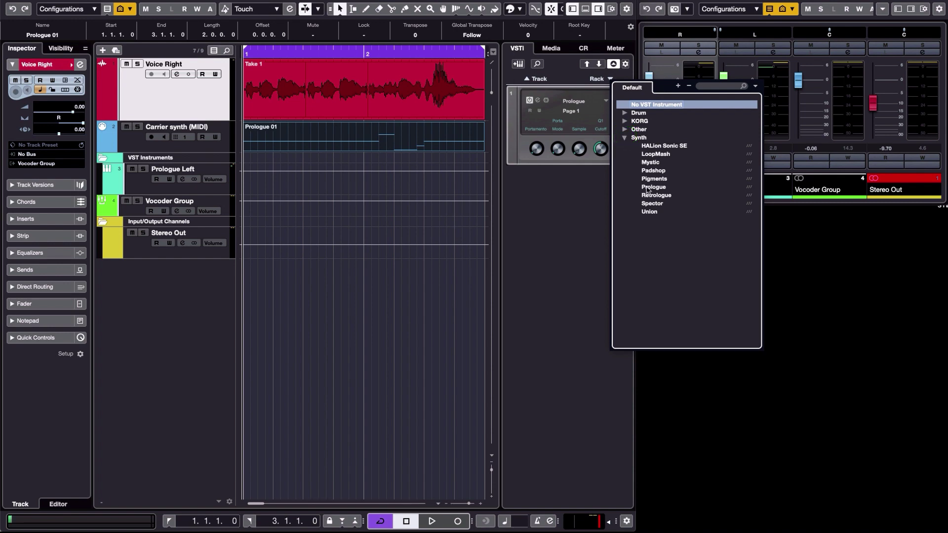
{"action": "left_click", "coordinate": [558, 219]}
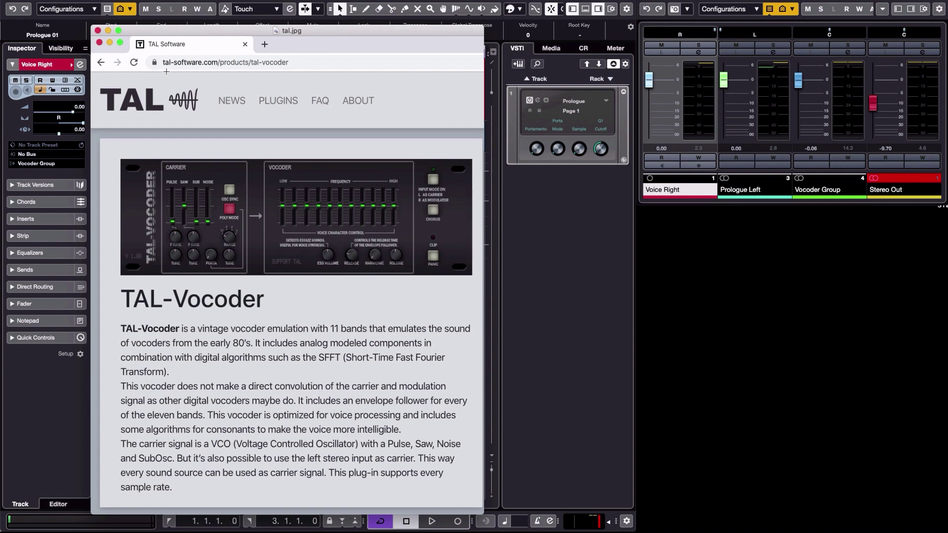
Close the product image and open Tal-Vocoder-2 from the Vocoder Group's insert slot
{"action": "left_click", "coordinate": [98, 31]}
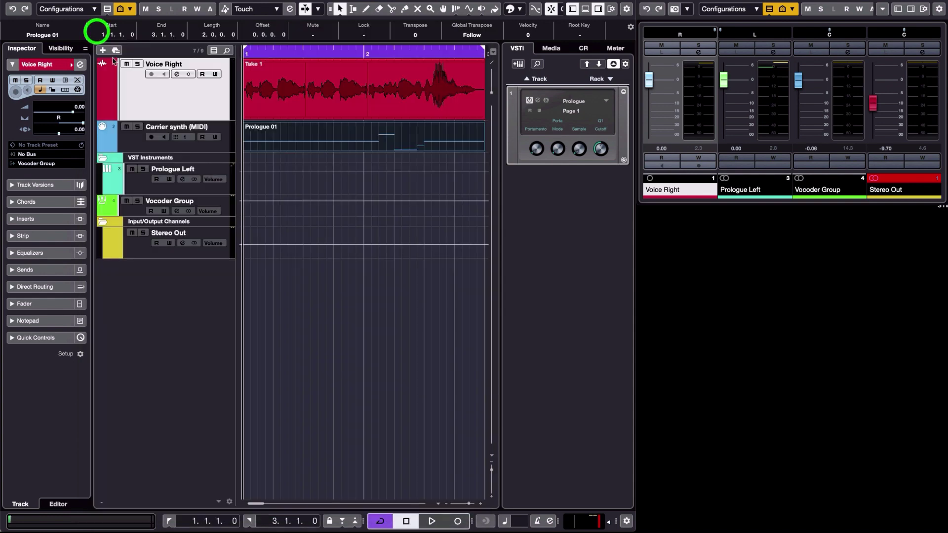
{"action": "left_click", "coordinate": [134, 212]}
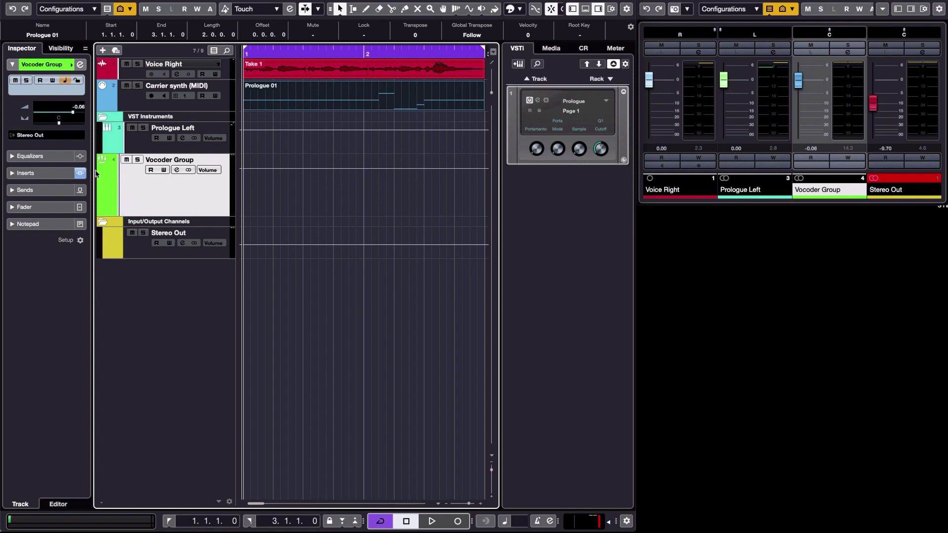
{"action": "left_click", "coordinate": [13, 173]}
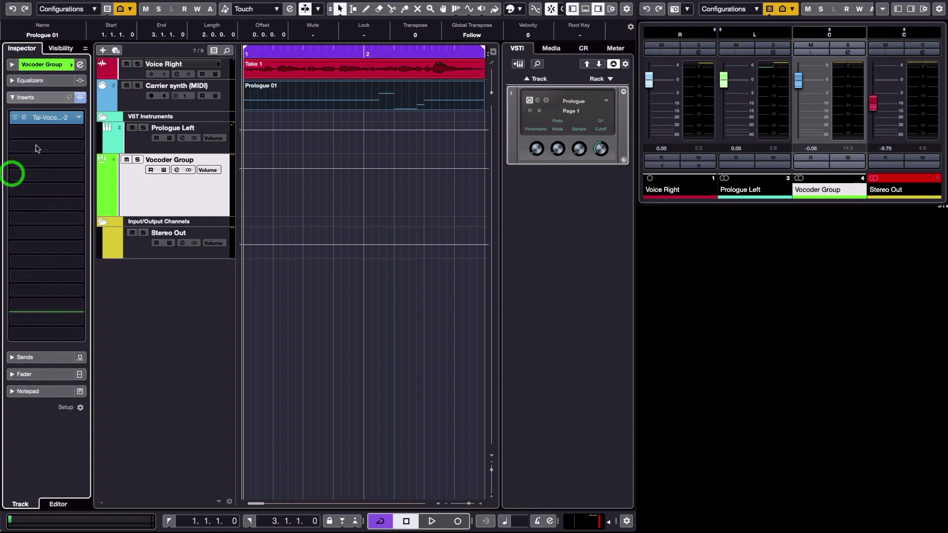
{"action": "left_click", "coordinate": [23, 117]}
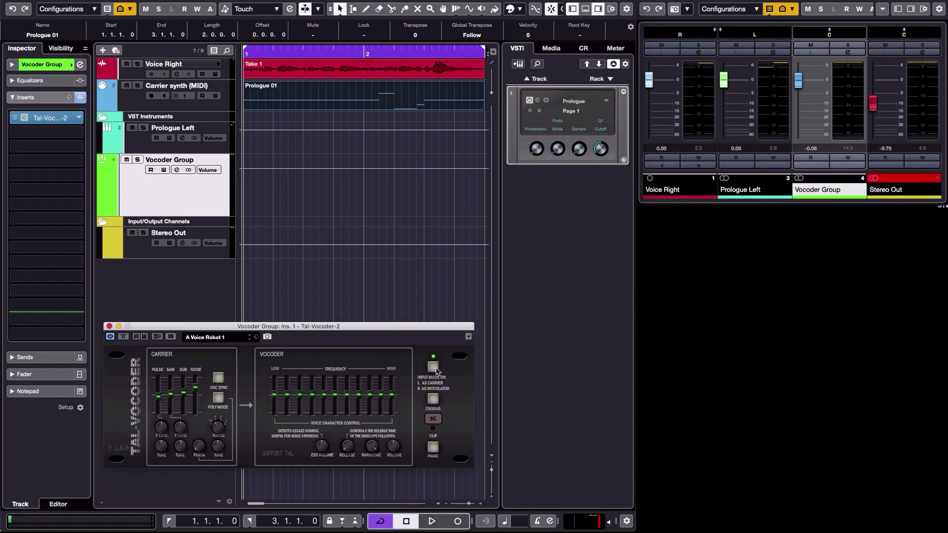
{"action": "left_click", "coordinate": [433, 368]}
{"action": "left_click", "coordinate": [433, 366]}
{"action": "left_click", "coordinate": [138, 76]}
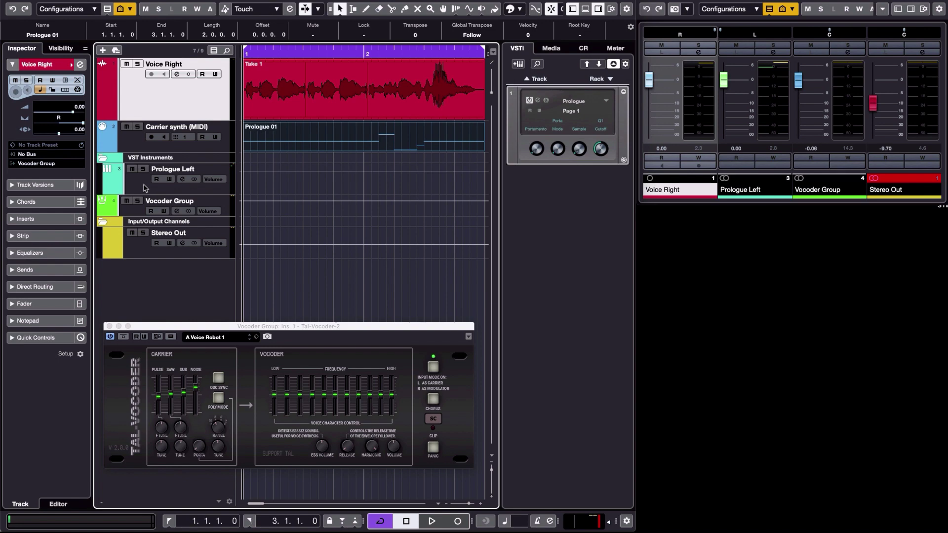
{"action": "left_click", "coordinate": [144, 187]}
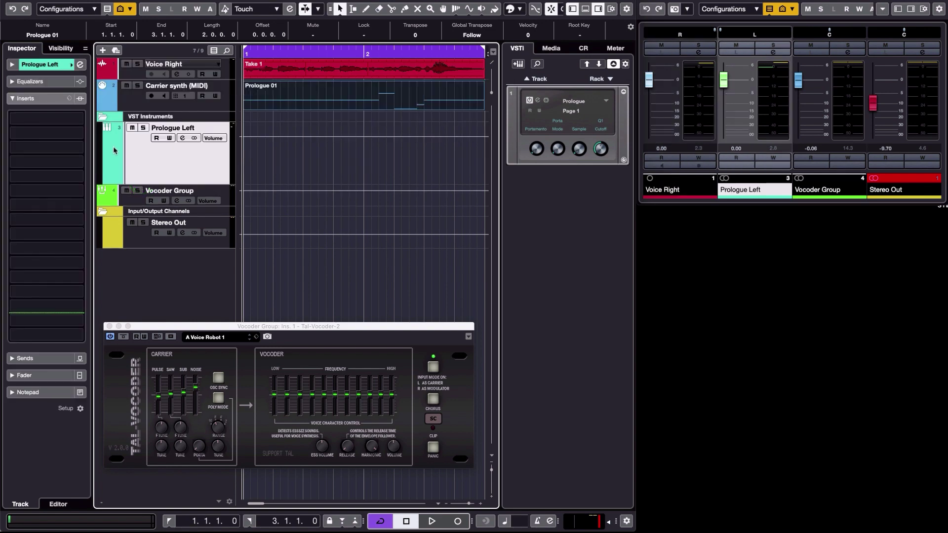
{"action": "left_click", "coordinate": [42, 65]}
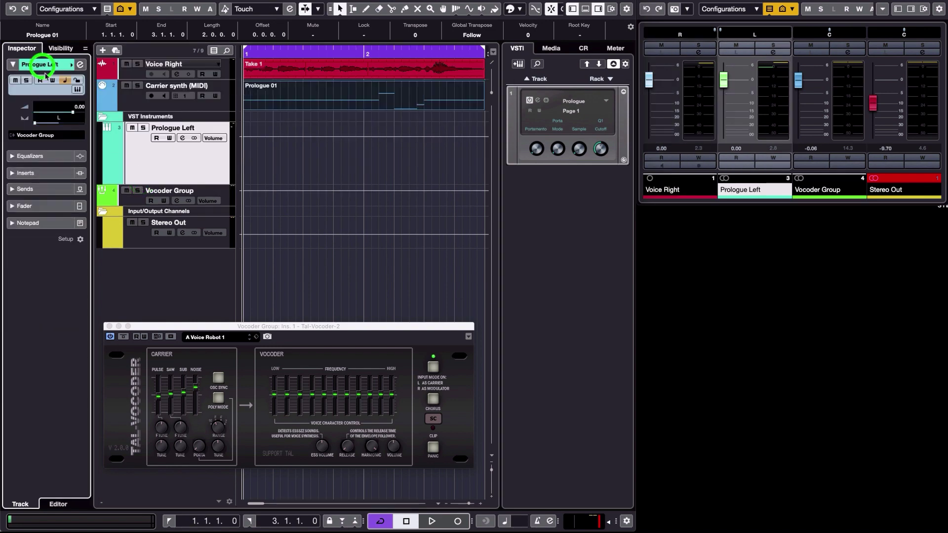
{"action": "left_click", "coordinate": [130, 75]}
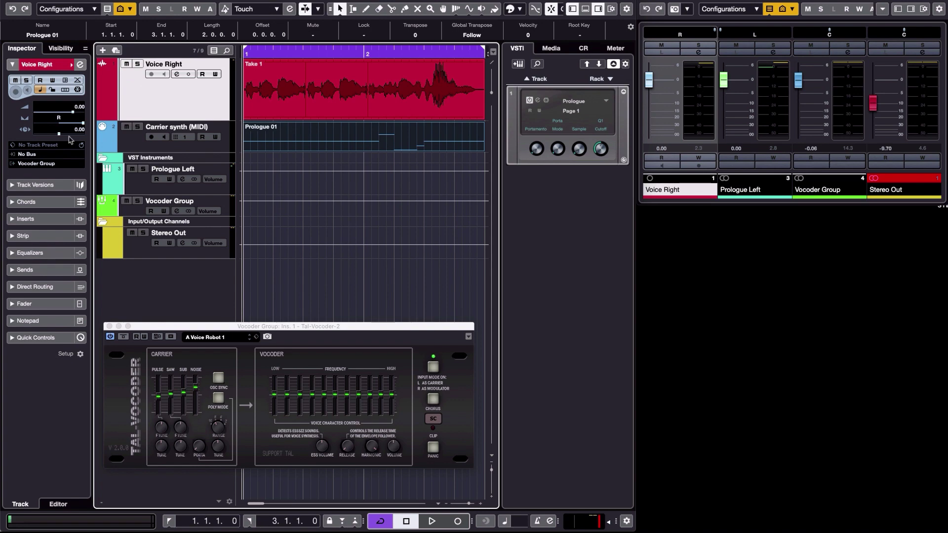
{"action": "left_click", "coordinate": [39, 164]}
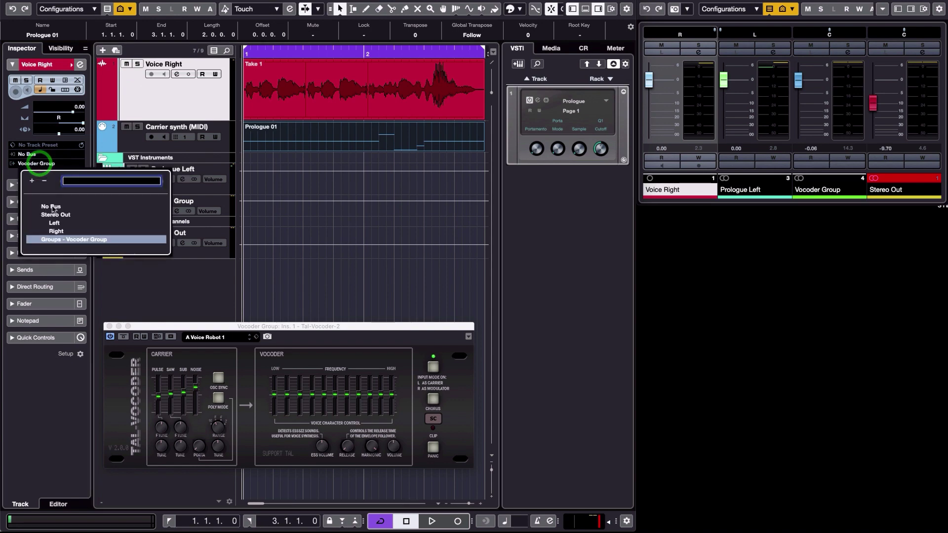
{"action": "left_click", "coordinate": [55, 215]}
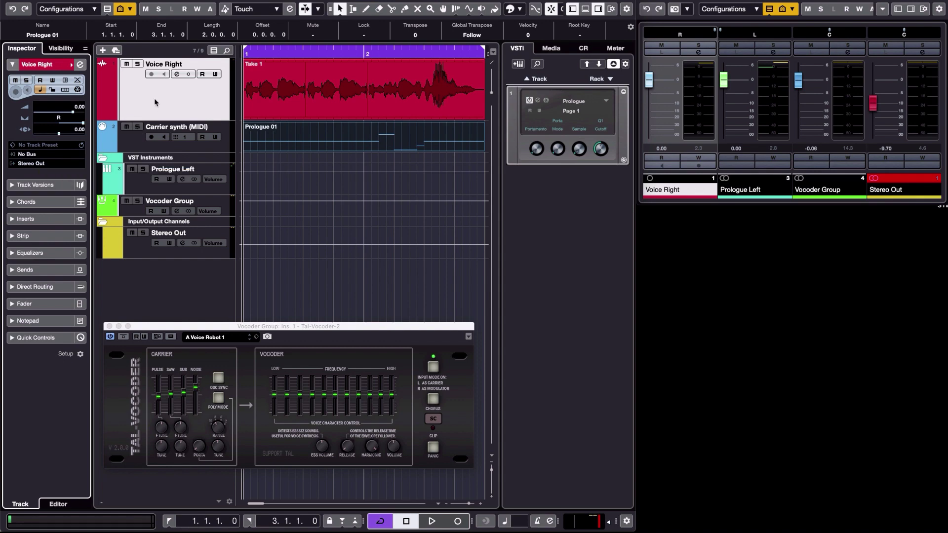
{"action": "key", "text": "space"}
{"action": "left_click", "coordinate": [27, 164]}
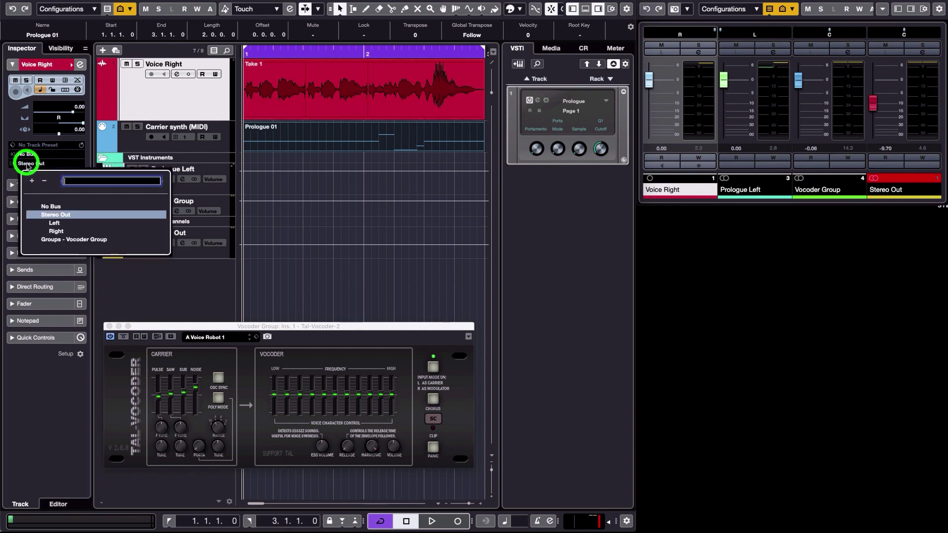
{"action": "left_click", "coordinate": [50, 240]}
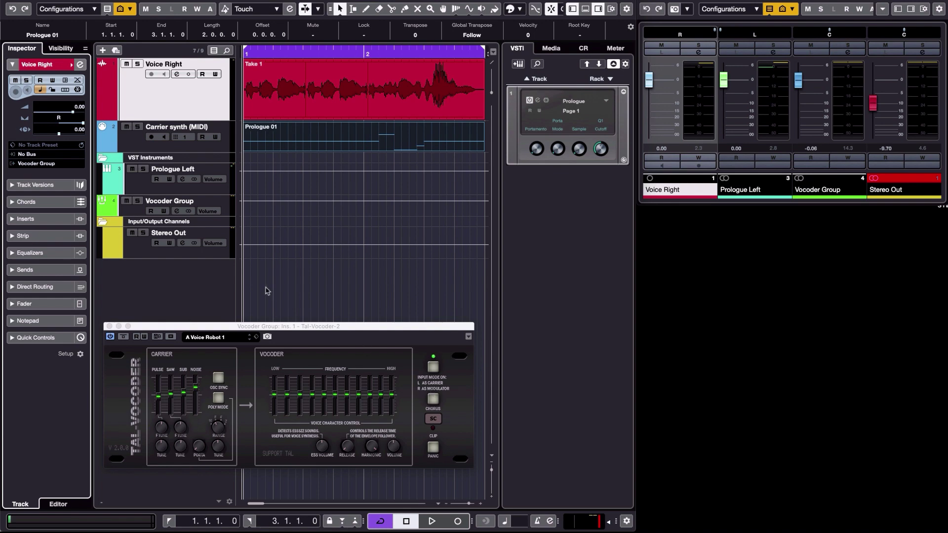
{"action": "left_click", "coordinate": [144, 186]}
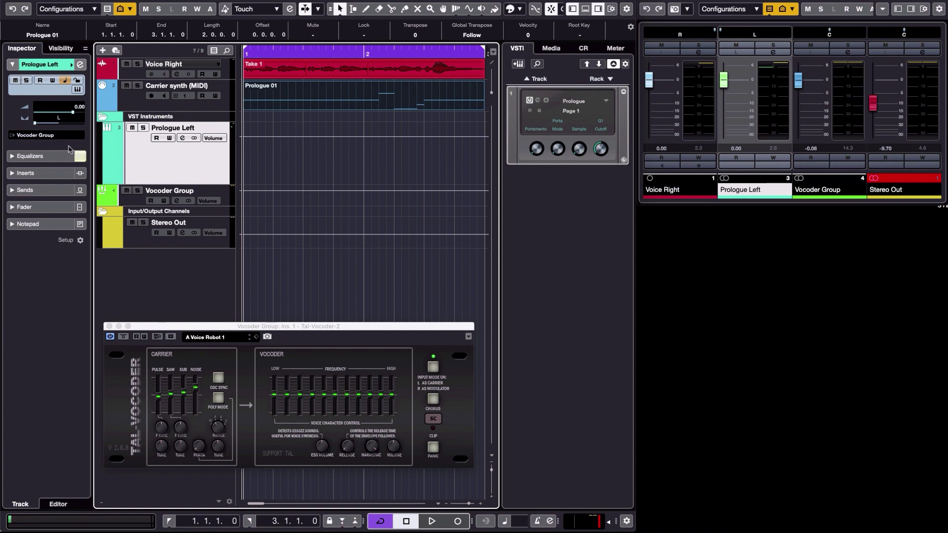
Set Prologue Left's output routing to Stereo Out
{"action": "left_click", "coordinate": [55, 136]}
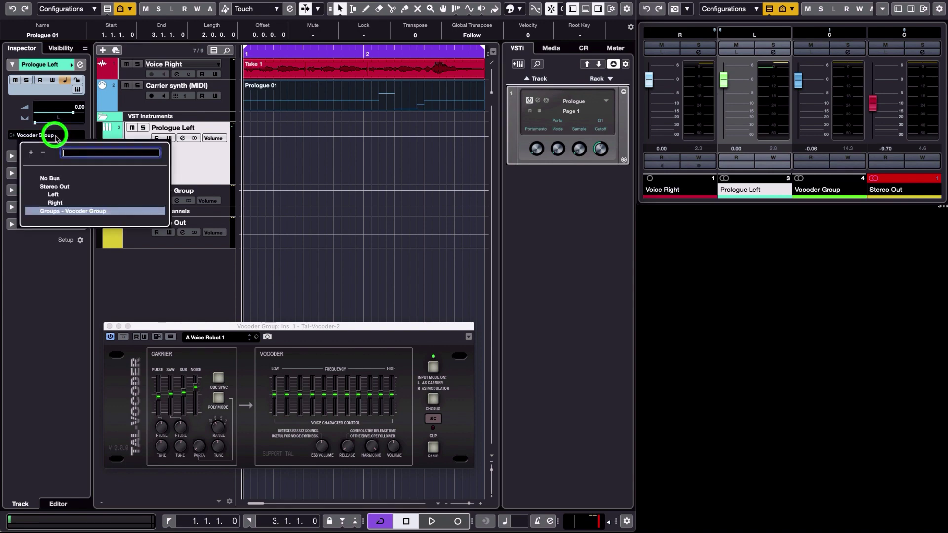
{"action": "left_click", "coordinate": [55, 186]}
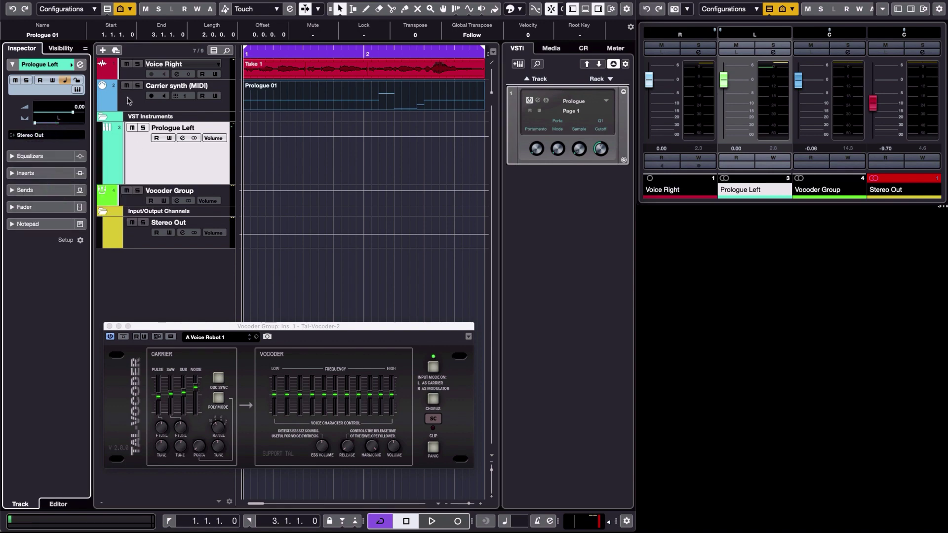
{"action": "left_click", "coordinate": [128, 99]}
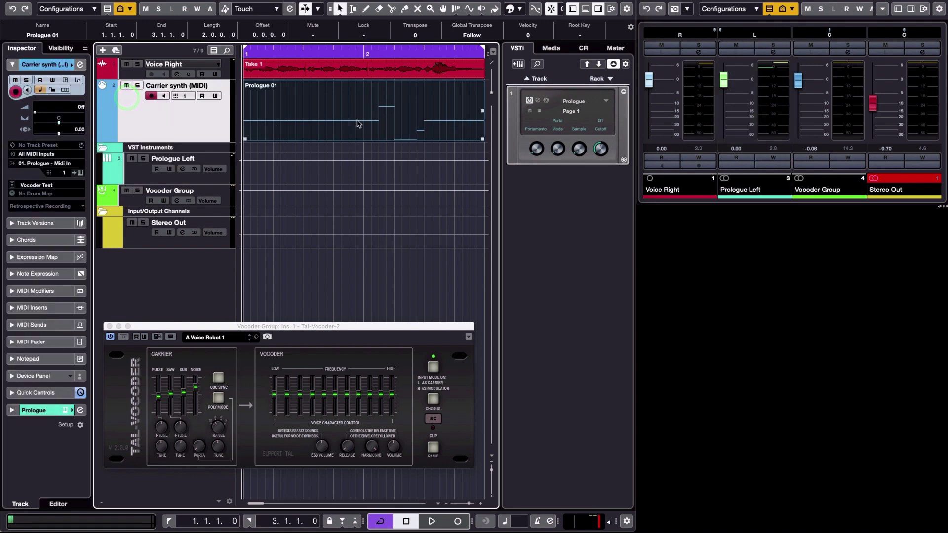
{"action": "left_click", "coordinate": [407, 129]}
{"action": "key", "text": "space"}
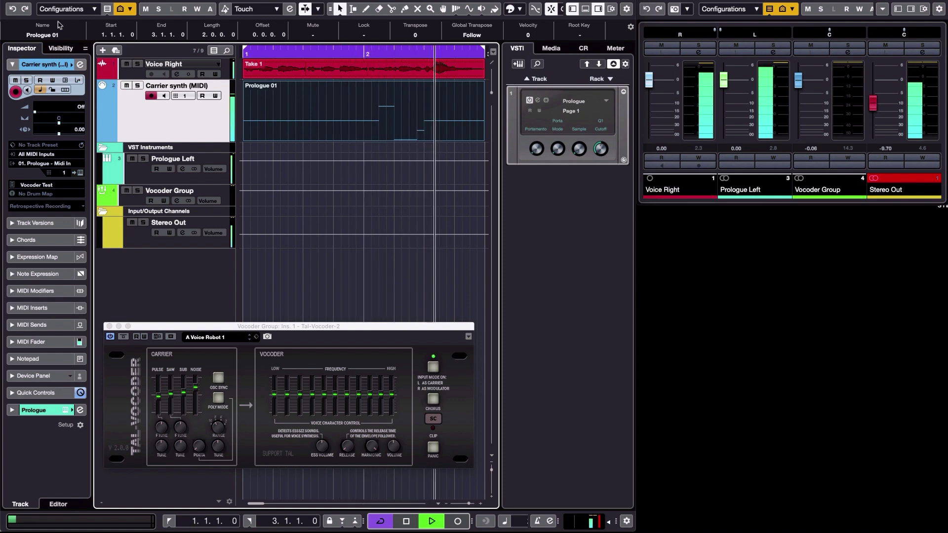
{"action": "key", "text": "space"}
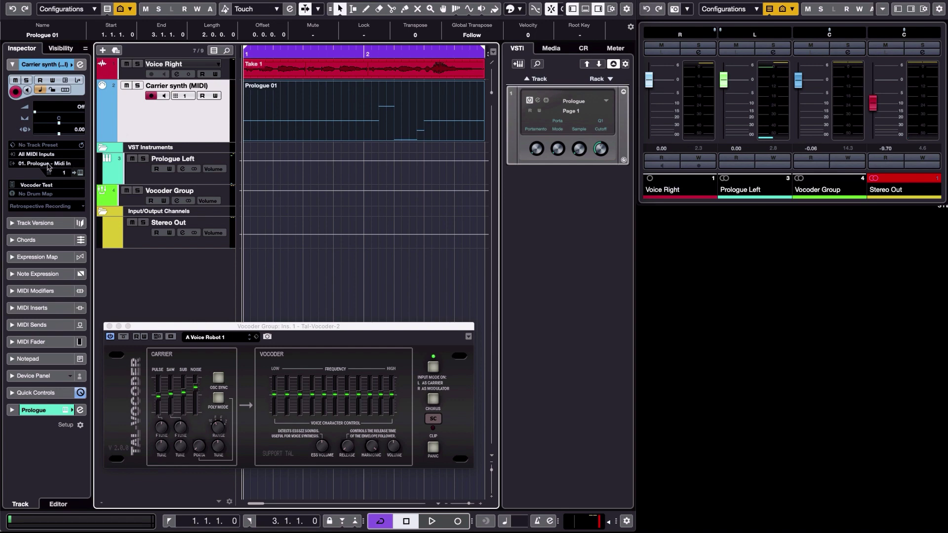
Select Prologue Left and set its output routing to Groups > Vocoder Group
{"action": "left_click", "coordinate": [139, 176]}
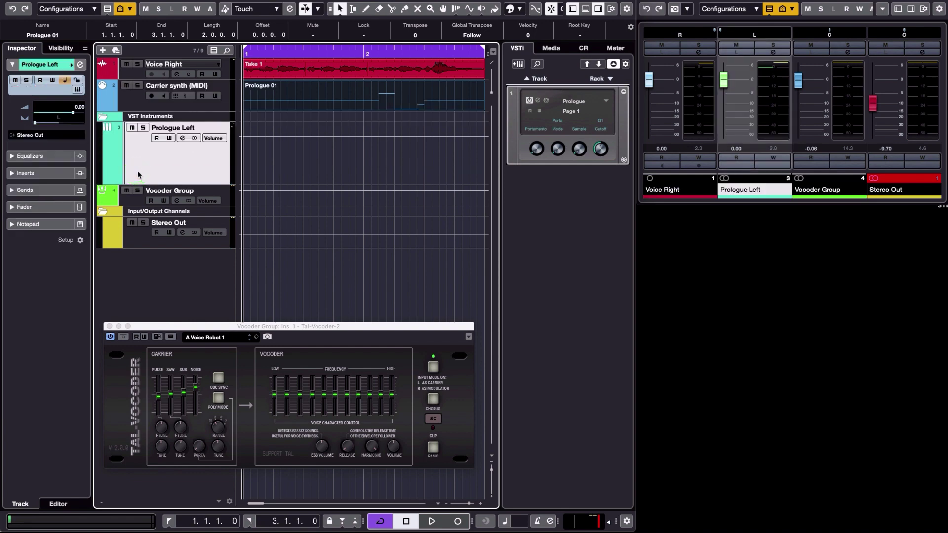
{"action": "left_click", "coordinate": [34, 137]}
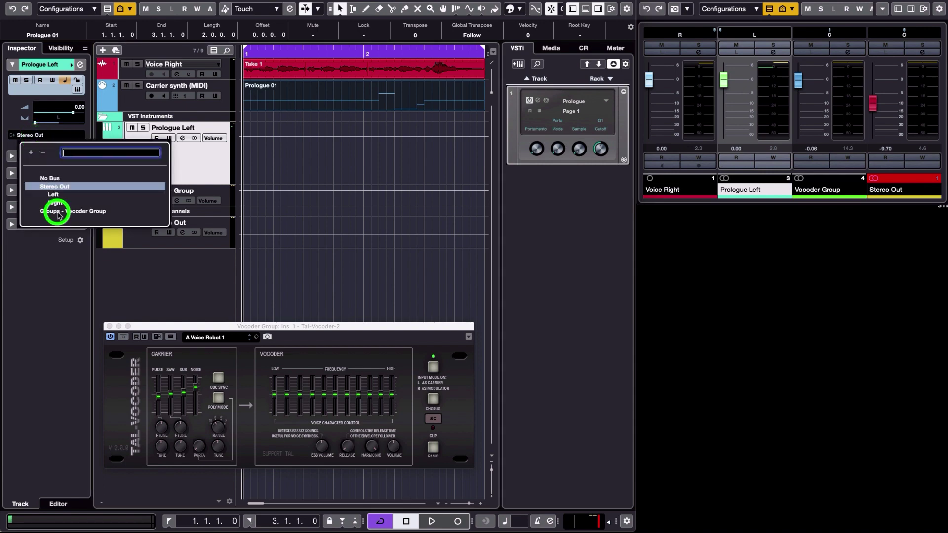
{"action": "left_click", "coordinate": [58, 212]}
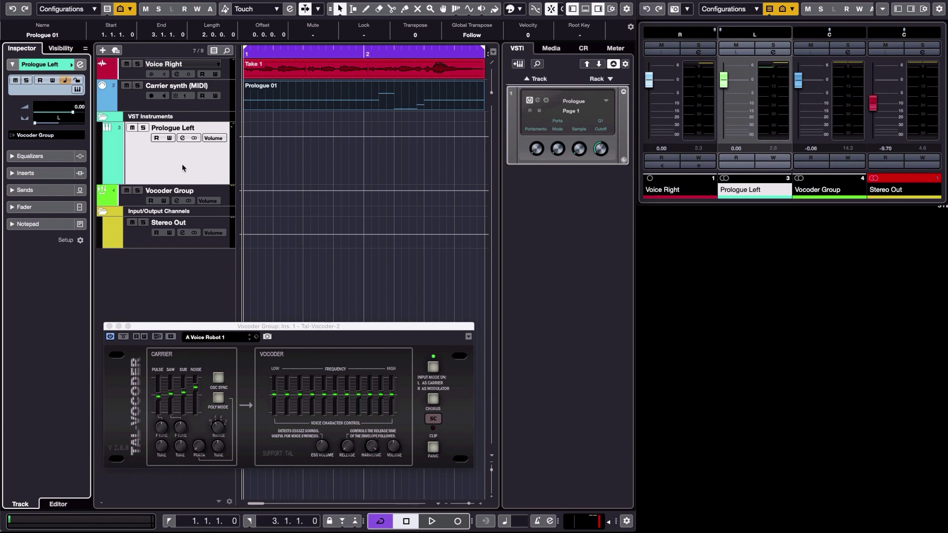
{"action": "key", "text": "space"}
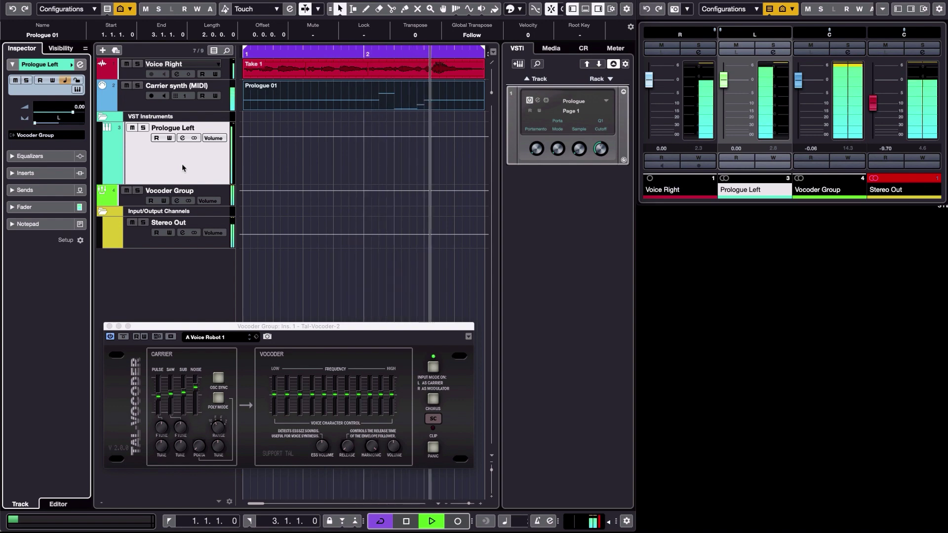
{"action": "key", "text": "space"}
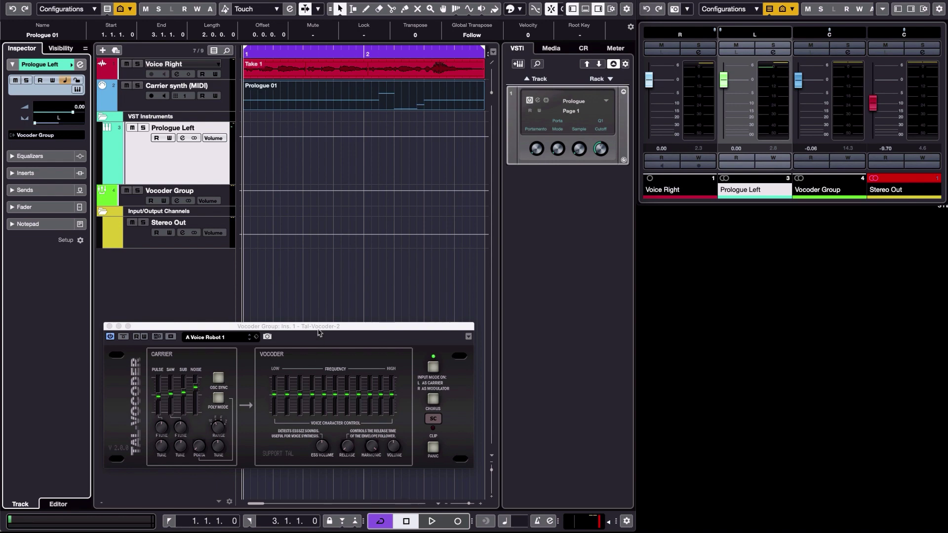
Close the TAL-Vocoder window and open the Prologue 01 part in the Key Editor
{"action": "left_click", "coordinate": [311, 95]}
{"action": "left_click", "coordinate": [107, 326]}
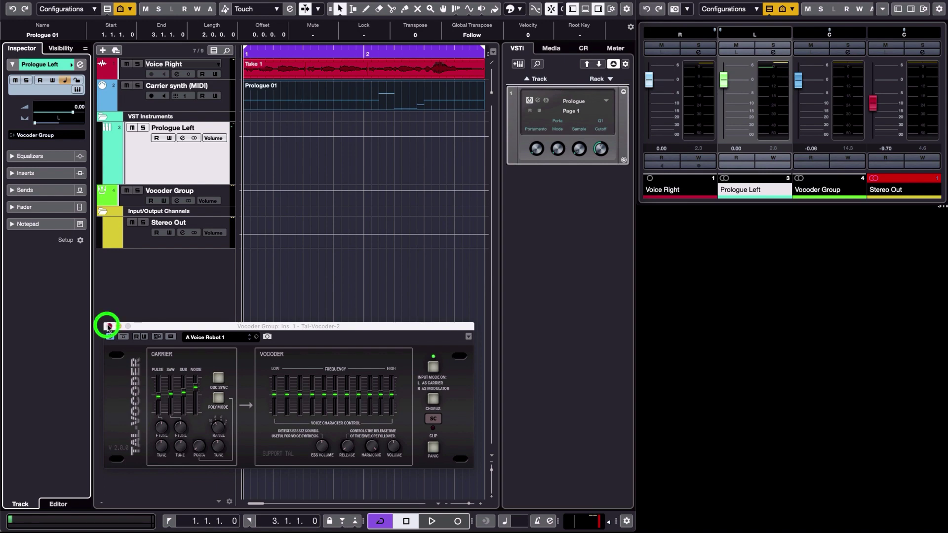
{"action": "left_click", "coordinate": [353, 92]}
{"action": "double_click", "coordinate": [353, 92]}
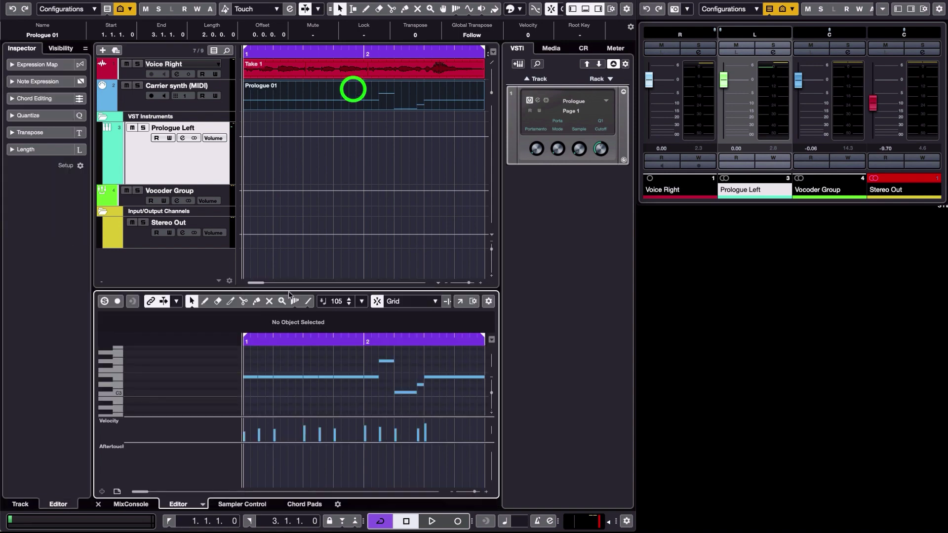
Lengthen the E3 note at 1.2.1.0 to 0.1.0.0, a full beat
{"action": "left_click", "coordinate": [254, 377]}
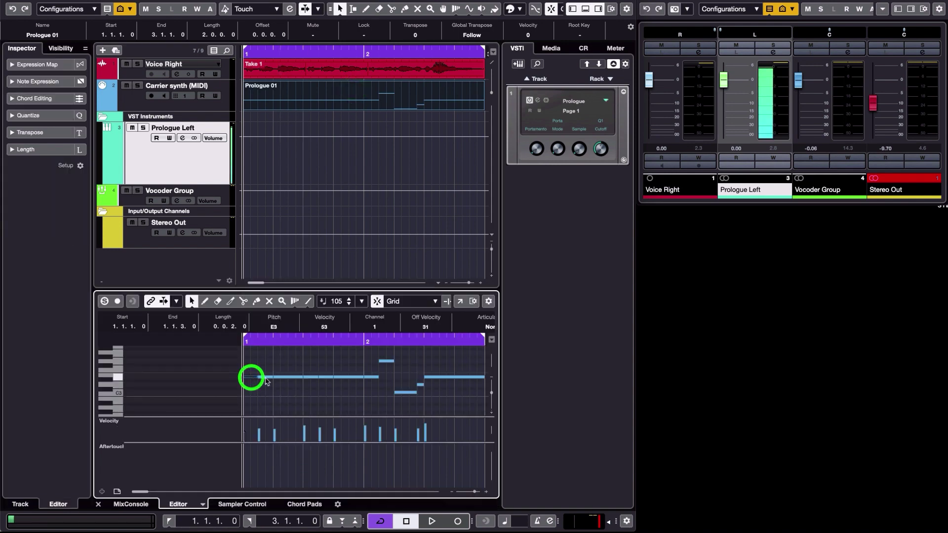
{"action": "left_click", "coordinate": [265, 377]}
{"action": "left_click", "coordinate": [288, 377]}
{"action": "left_click", "coordinate": [309, 377]}
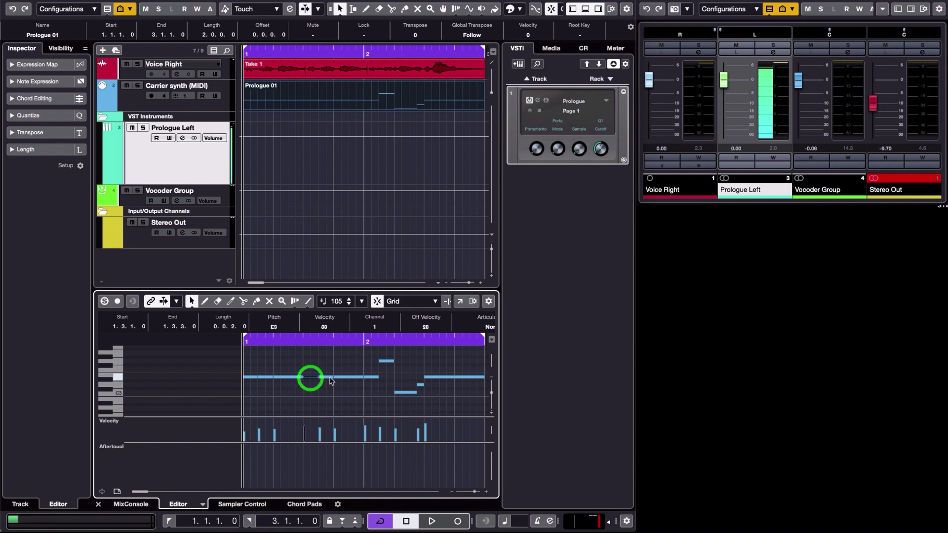
{"action": "left_click", "coordinate": [327, 377]}
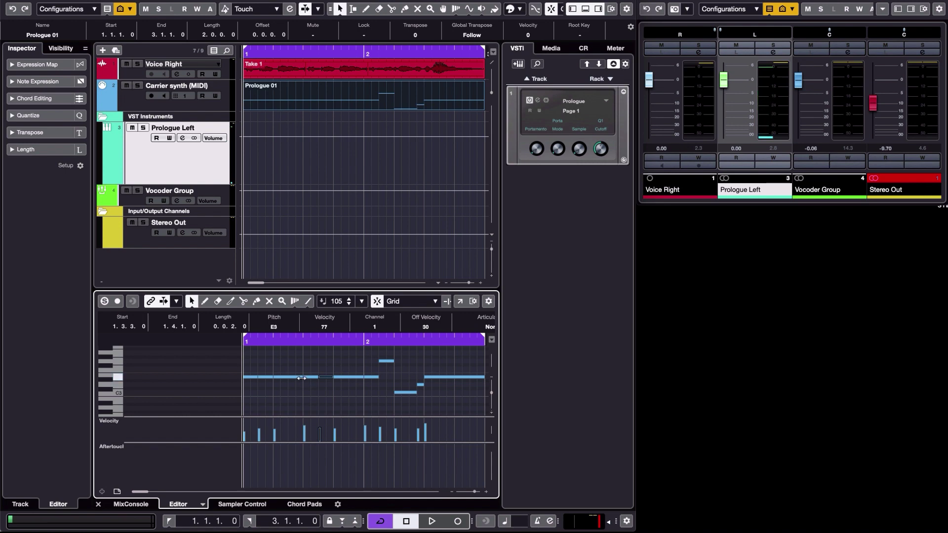
{"action": "left_click_drag", "start_coordinate": [301, 378], "coordinate": [277, 385]}
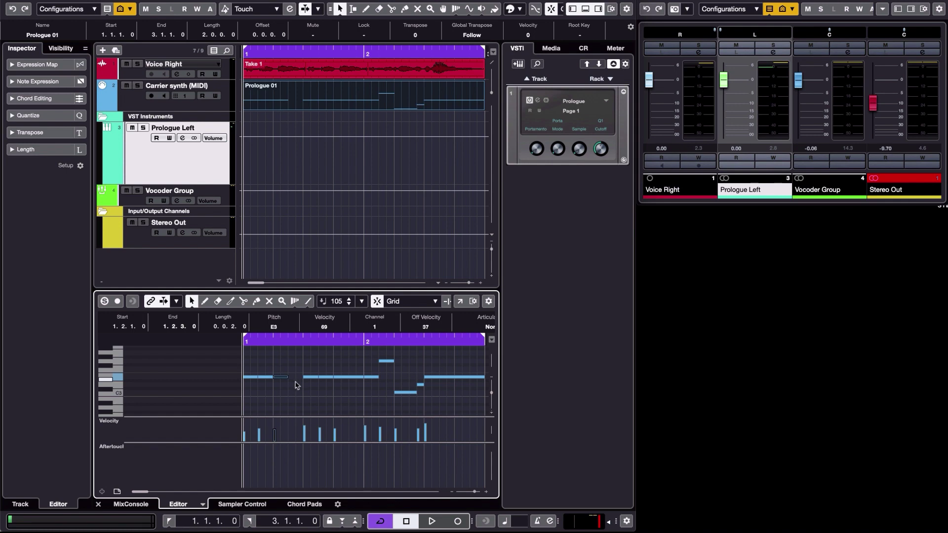
{"action": "left_click_drag", "start_coordinate": [285, 377], "coordinate": [303, 377]}
Close the Key Editor and open the Prologue panel showing the Vocoder Test preset
{"action": "left_click", "coordinate": [99, 504]}
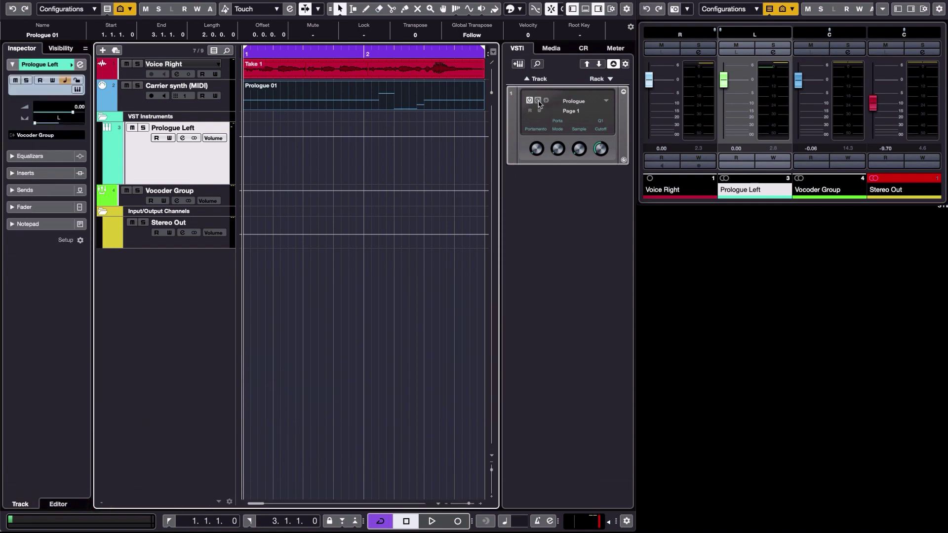
{"action": "left_click", "coordinate": [538, 100]}
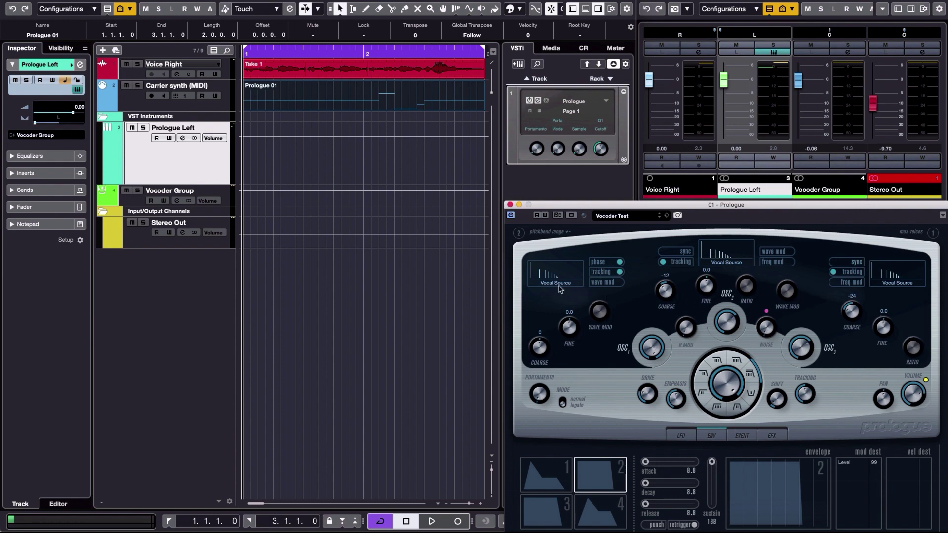
Set OSC1's waveform to Vocal > Vocal Source, then close the Prologue window
{"action": "mouse_move", "coordinate": [809, 351]}
{"action": "left_click", "coordinate": [558, 286]}
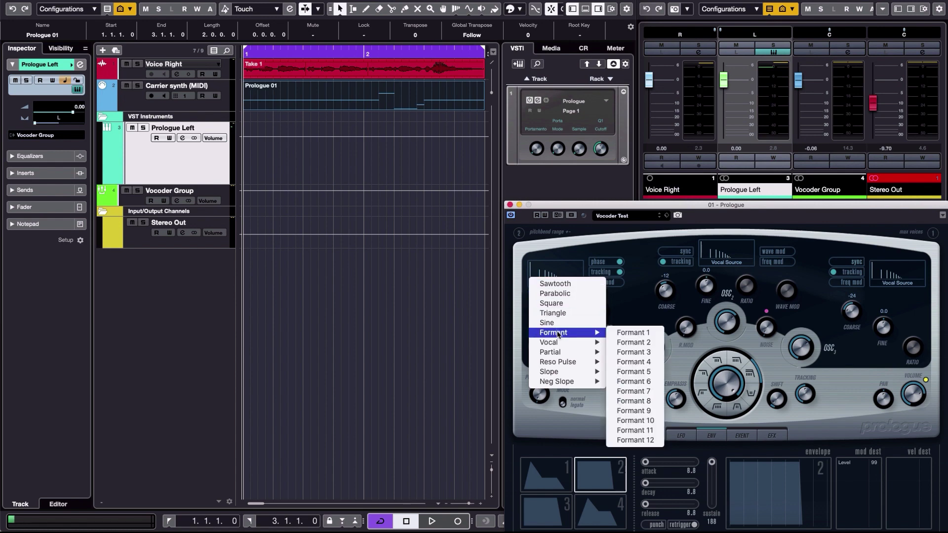
{"action": "mouse_move", "coordinate": [561, 345]}
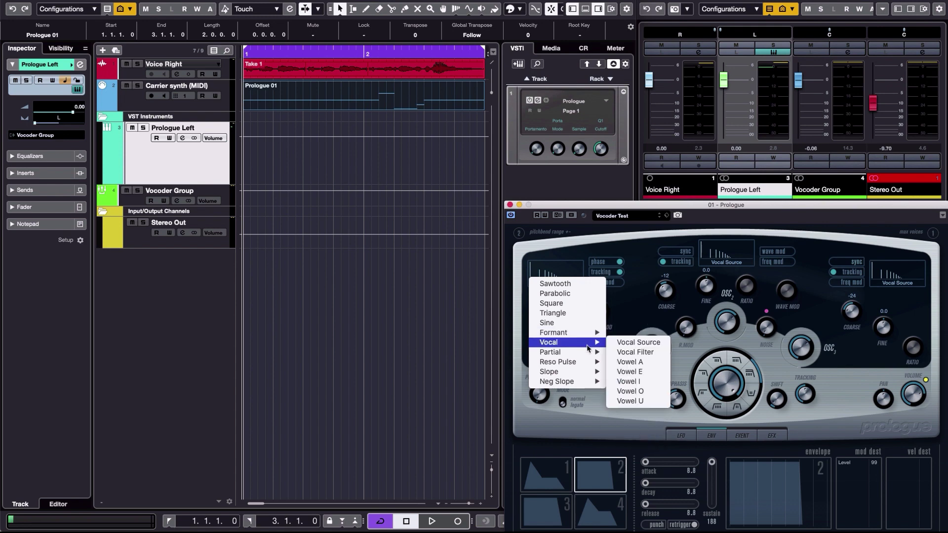
{"action": "left_click", "coordinate": [633, 318]}
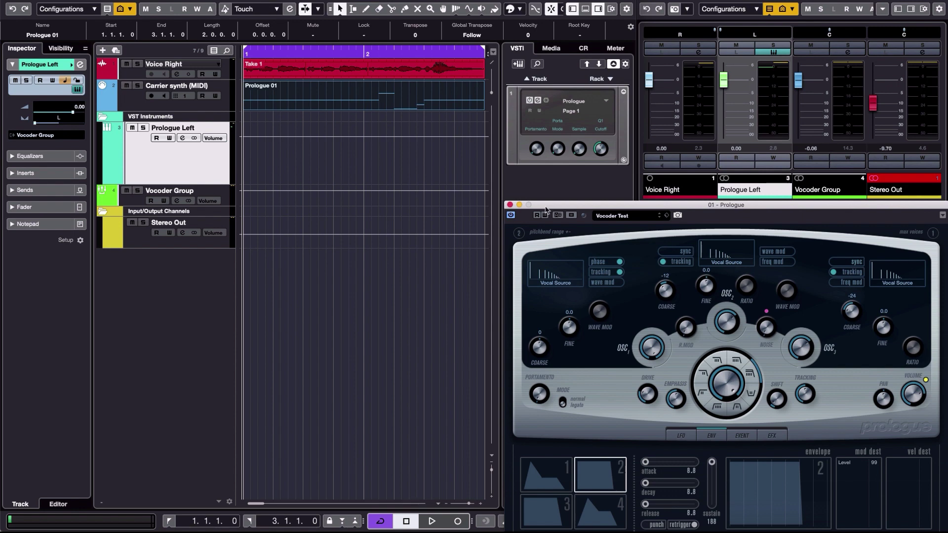
{"action": "left_click", "coordinate": [510, 205]}
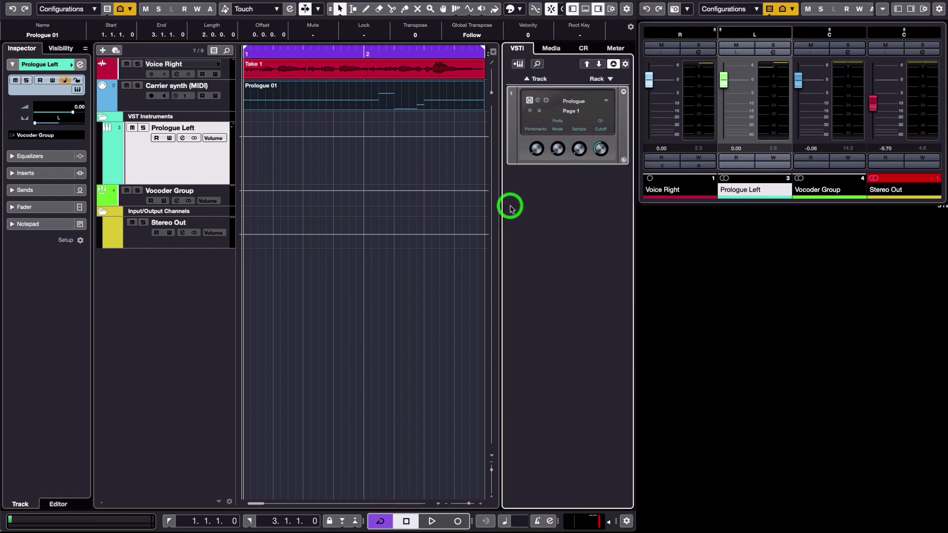